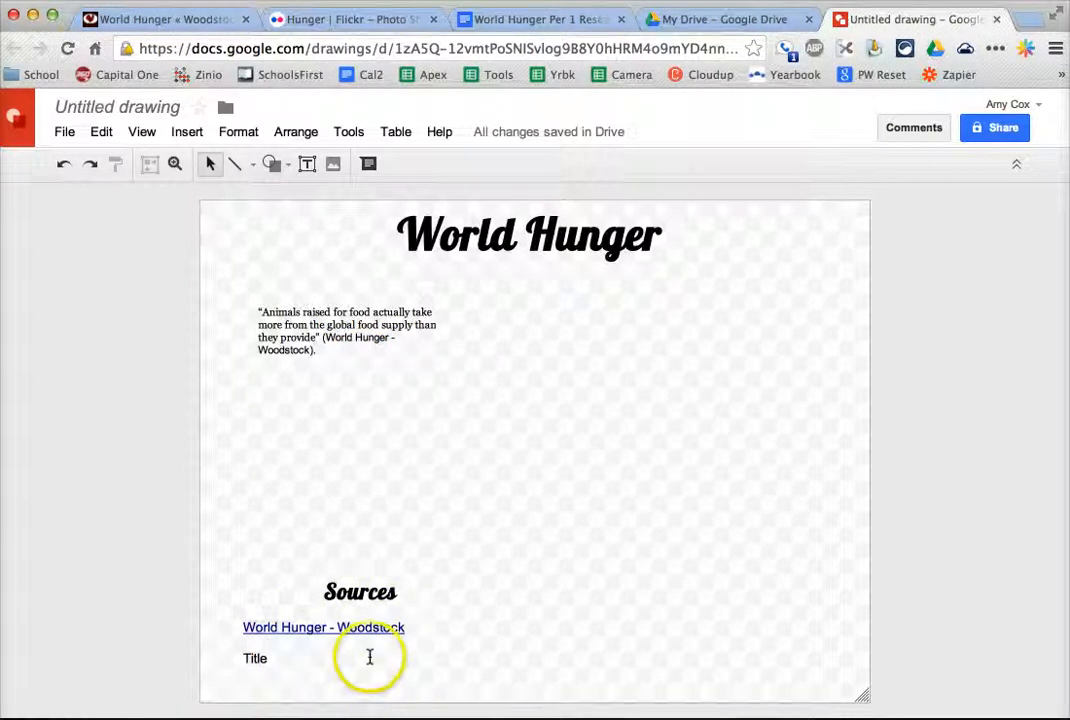
{"action": "left_click", "coordinate": [266, 656]}
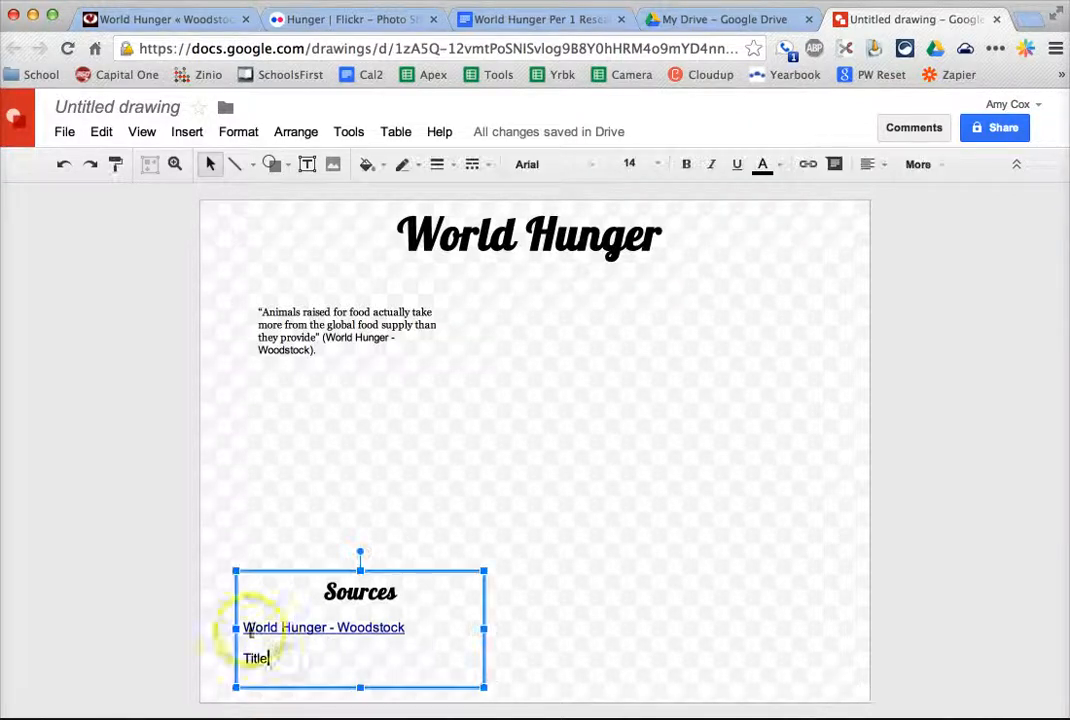
{"action": "left_click", "coordinate": [346, 338]}
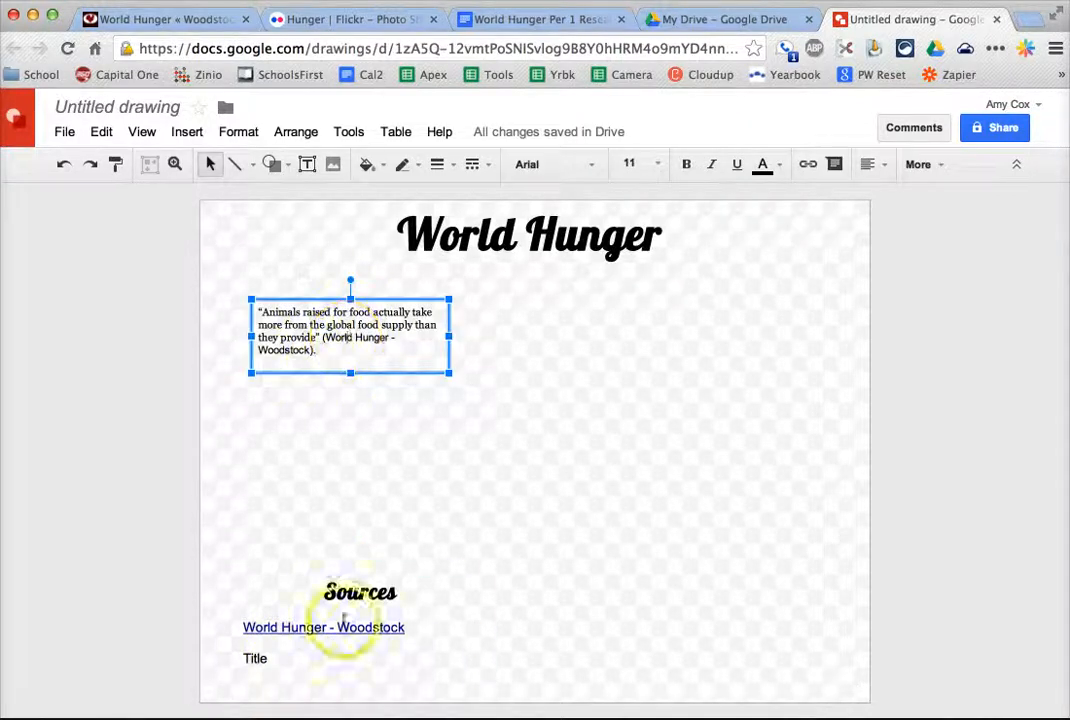
{"action": "left_click", "coordinate": [577, 537]}
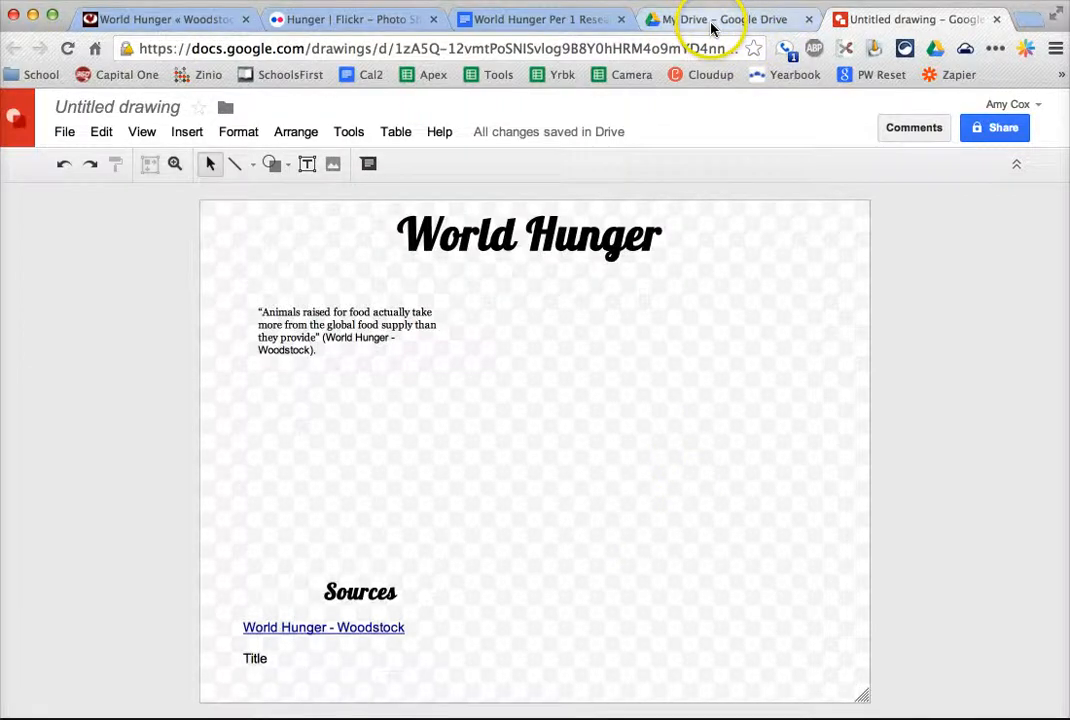
Open the All sizes page of the Flickr "Hunger" photo and bring the large image into the drawing
{"action": "left_click", "coordinate": [282, 18]}
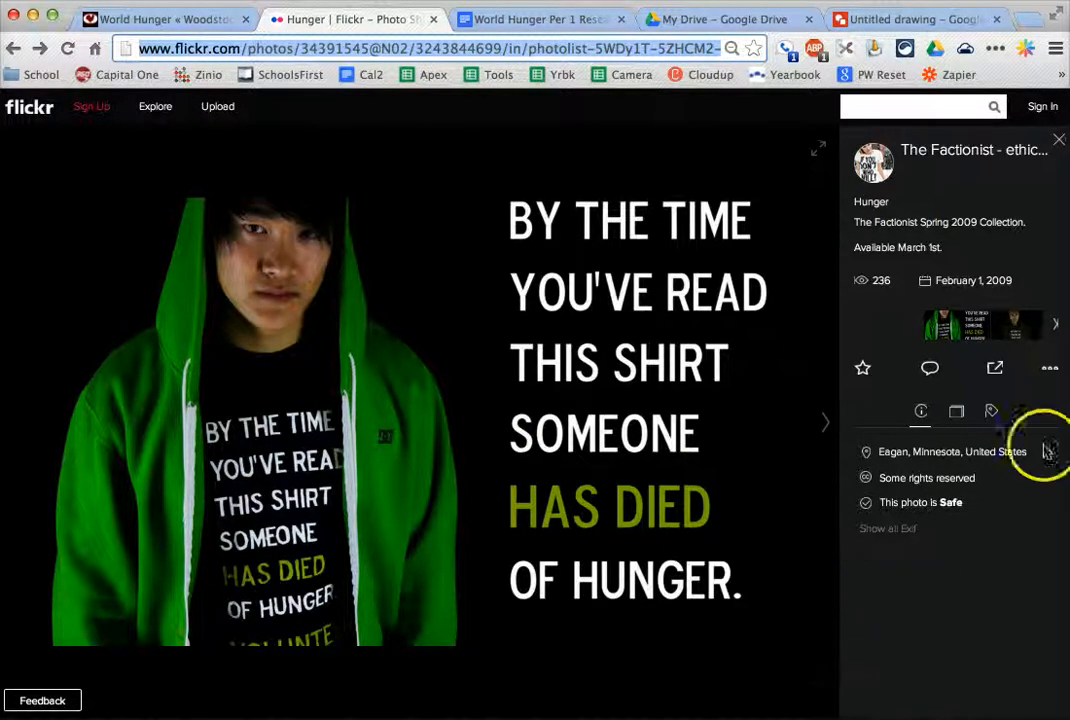
{"action": "left_click", "coordinate": [1051, 372]}
{"action": "left_click_drag", "start_coordinate": [1049, 405], "coordinate": [955, 408]}
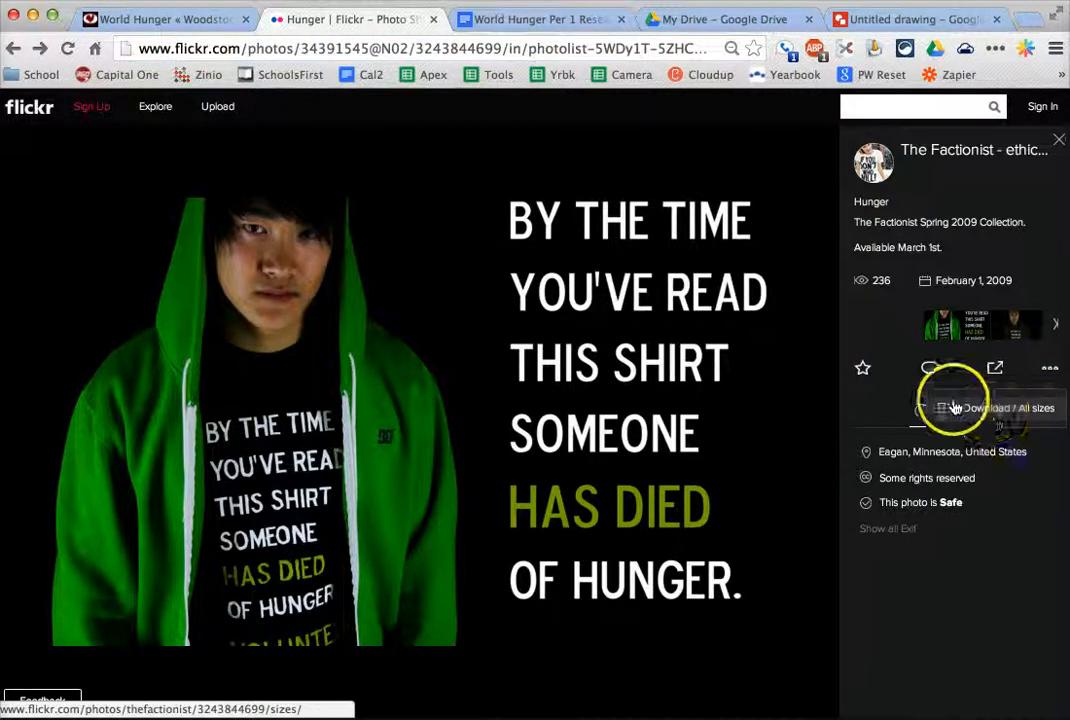
{"action": "left_click", "coordinate": [1024, 411]}
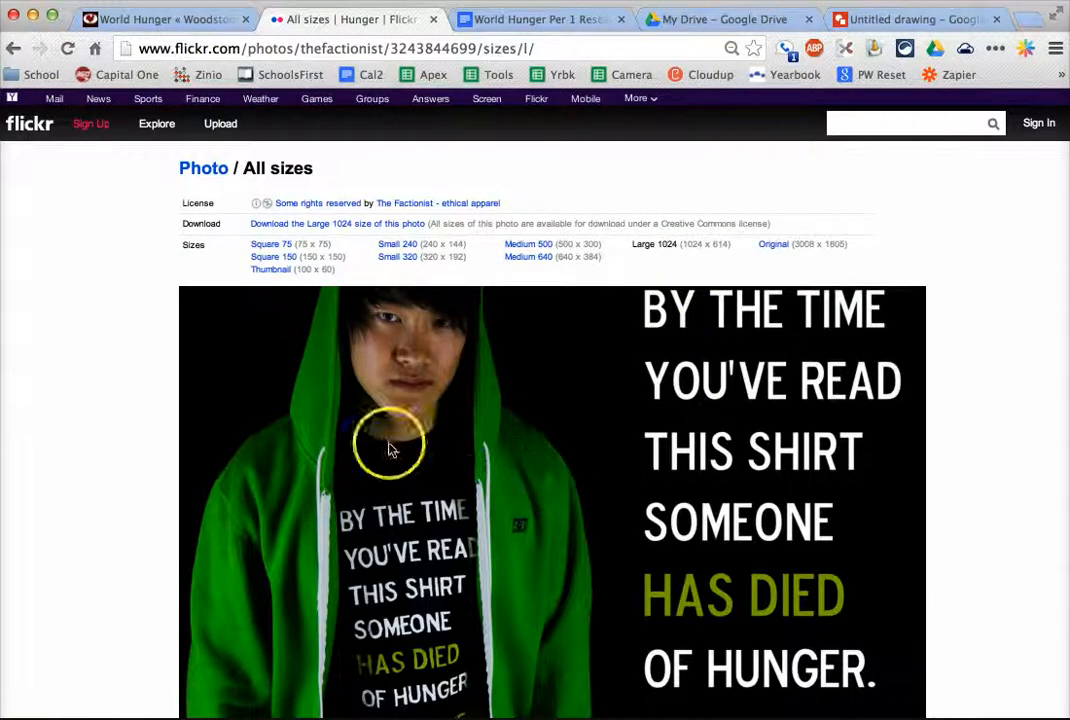
{"action": "mouse_move", "coordinate": [492, 340]}
{"action": "left_mouse_down"}
{"action": "mouse_move", "coordinate": [535, 277]}
{"action": "mouse_move", "coordinate": [743, 101]}
{"action": "mouse_move", "coordinate": [910, 20]}
{"action": "mouse_move", "coordinate": [755, 303]}
{"action": "mouse_move", "coordinate": [667, 427]}
{"action": "left_mouse_up"}
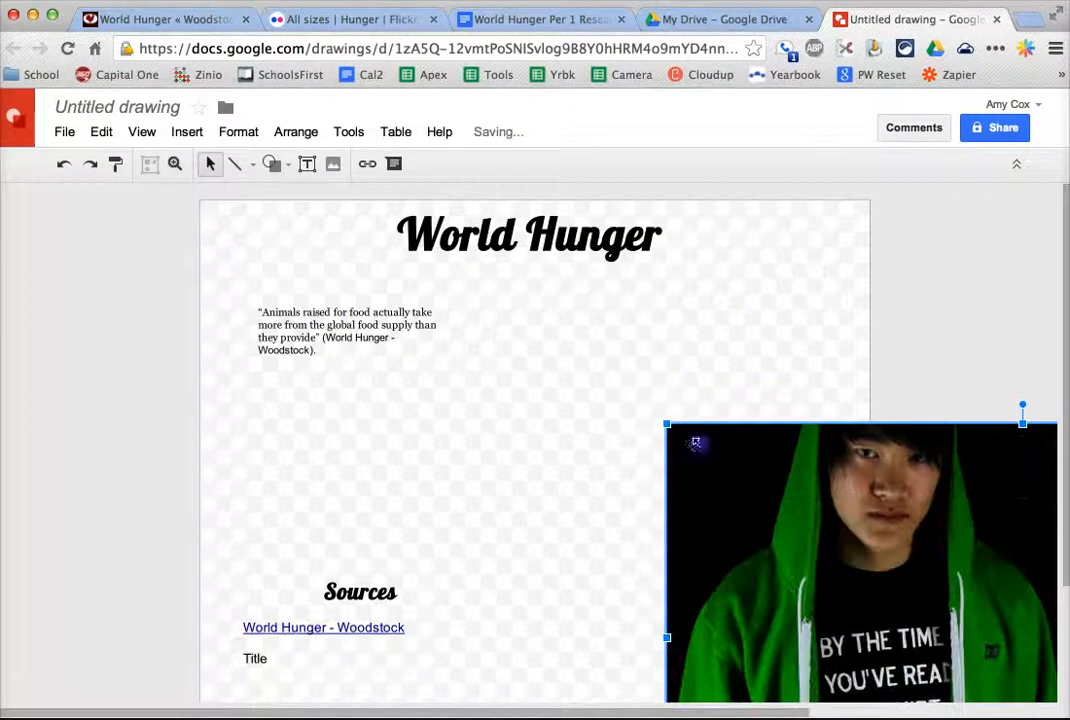
Shrink the hunger photo to roughly two fifths of the page width and place it below the title, opposite the quote
{"action": "left_click_drag", "start_coordinate": [695, 442], "coordinate": [645, 447]}
{"action": "left_click_drag", "start_coordinate": [855, 516], "coordinate": [721, 390]}
{"action": "left_click_drag", "start_coordinate": [628, 374], "coordinate": [620, 374]}
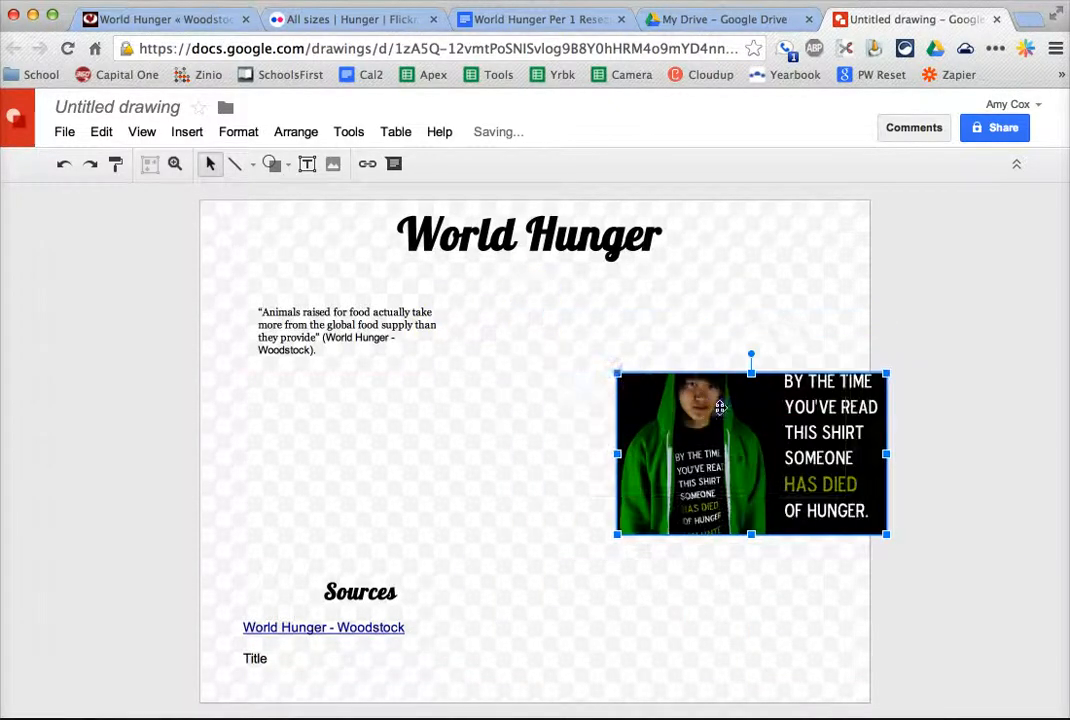
{"action": "left_click_drag", "start_coordinate": [720, 408], "coordinate": [659, 334]}
{"action": "left_click", "coordinate": [684, 531]}
{"action": "left_click", "coordinate": [697, 352]}
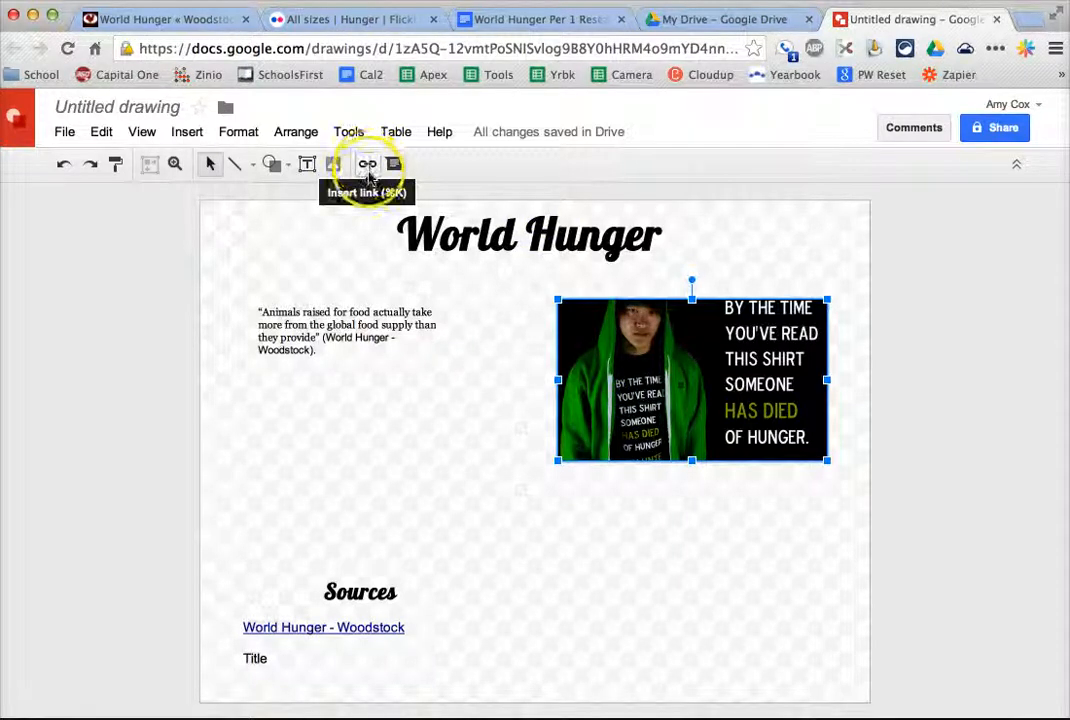
{"action": "left_click_drag", "start_coordinate": [609, 442], "coordinate": [636, 405]}
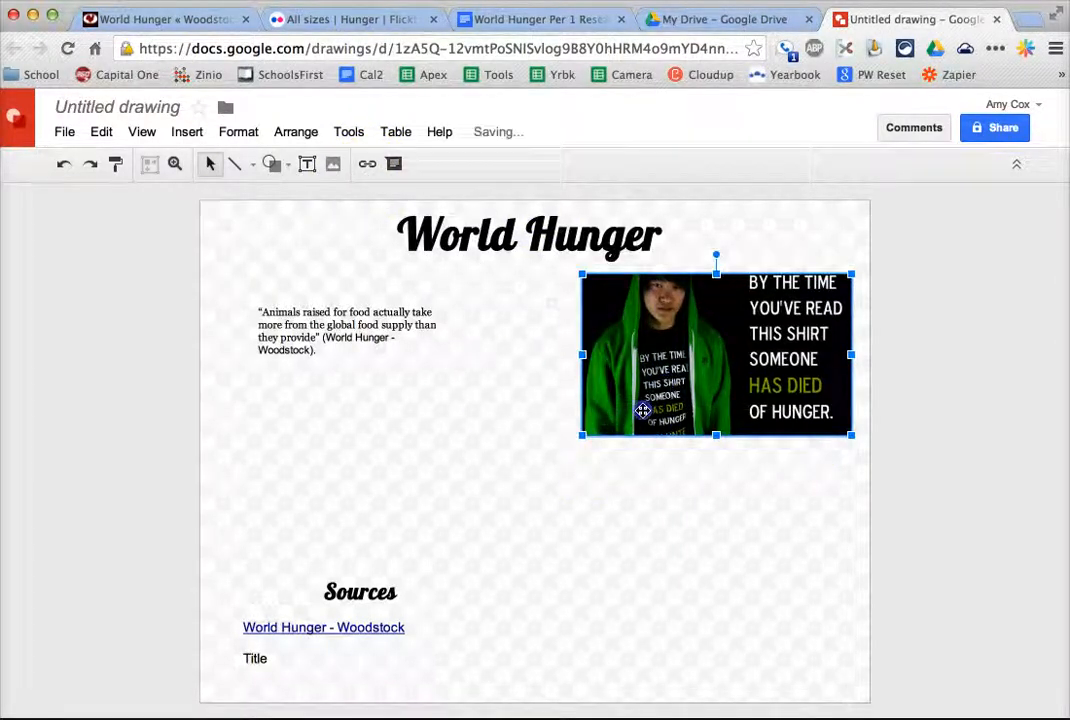
{"action": "left_click", "coordinate": [516, 432]}
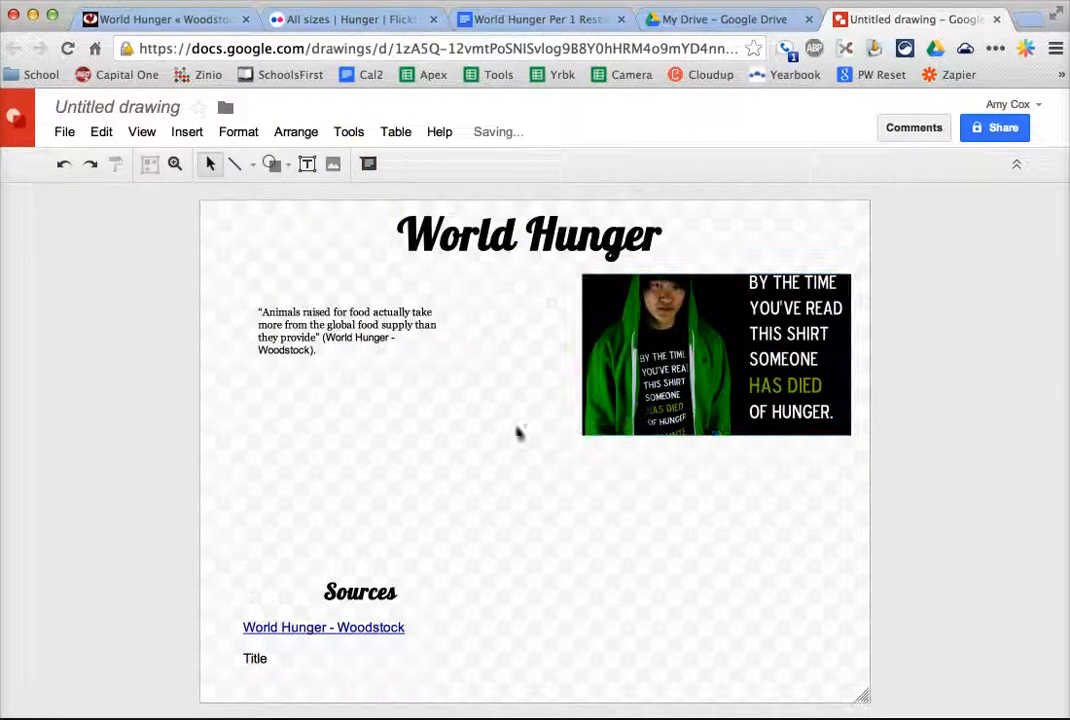
Look up the photo owner's Flickr profile and add a caption box under the photo reading "Created by The Factionist - ethical apparel (Flickr)"
{"action": "left_click", "coordinate": [308, 165]}
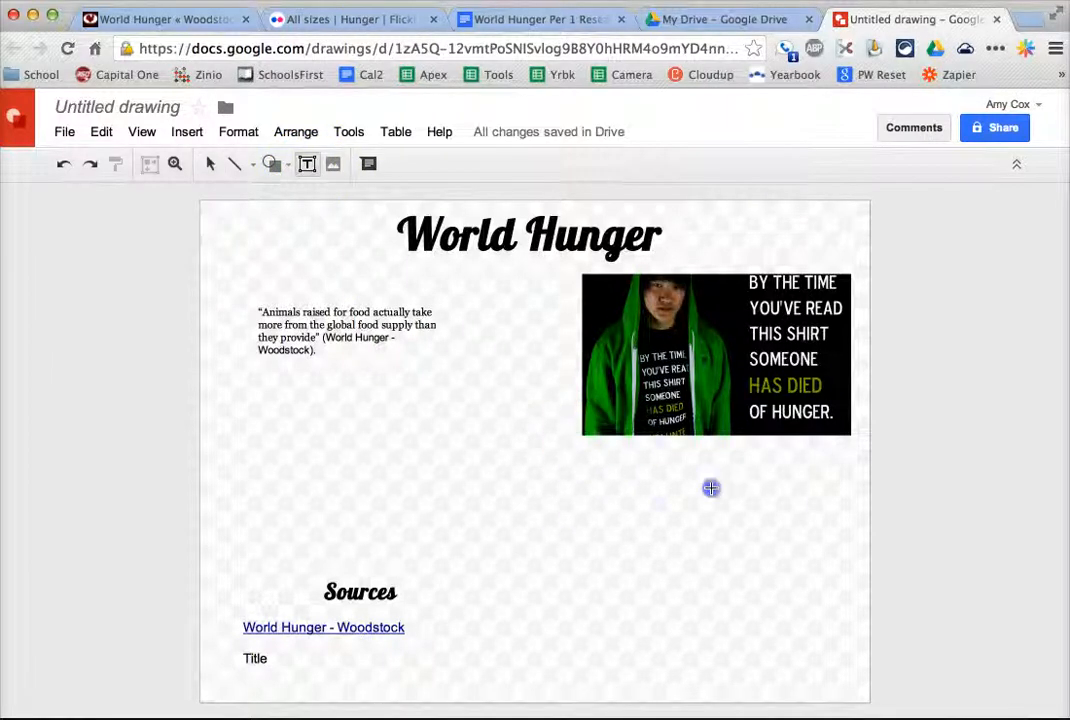
{"action": "left_click_drag", "start_coordinate": [583, 440], "coordinate": [852, 467]}
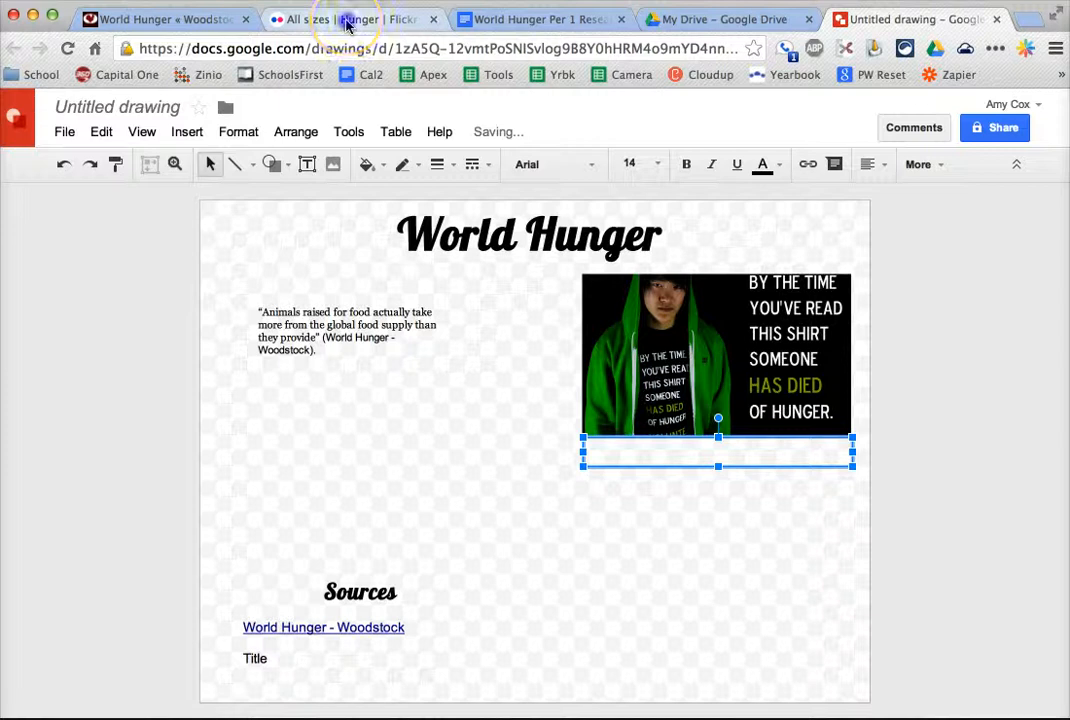
{"action": "left_click", "coordinate": [346, 24]}
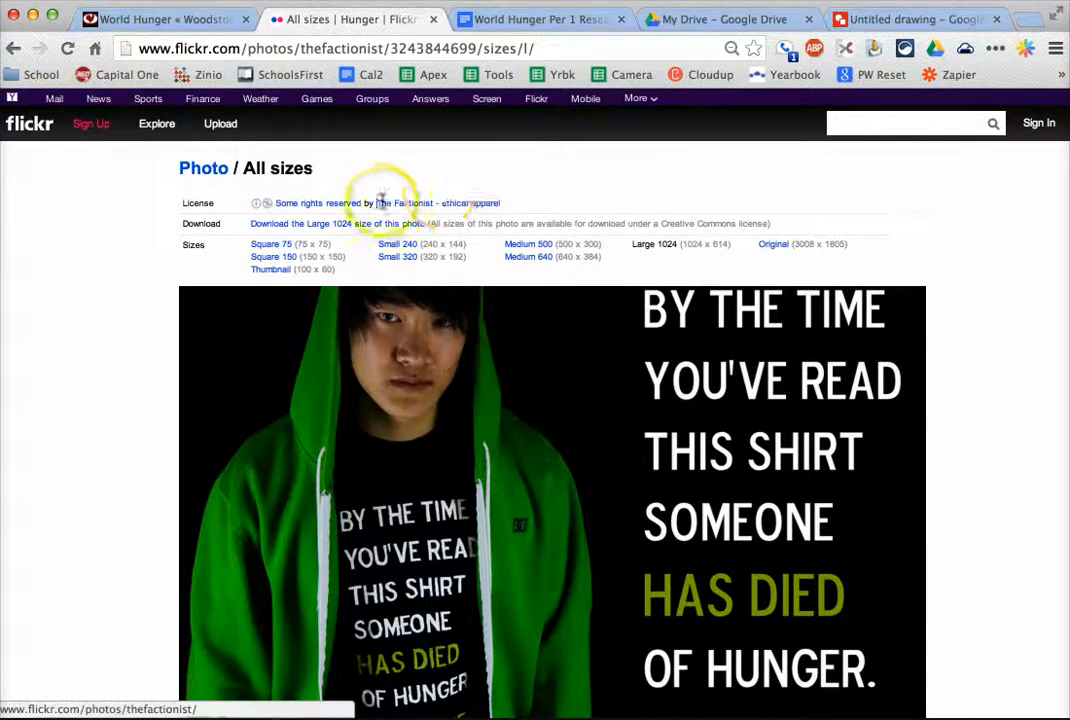
{"action": "left_click_drag", "start_coordinate": [501, 204], "coordinate": [377, 203]}
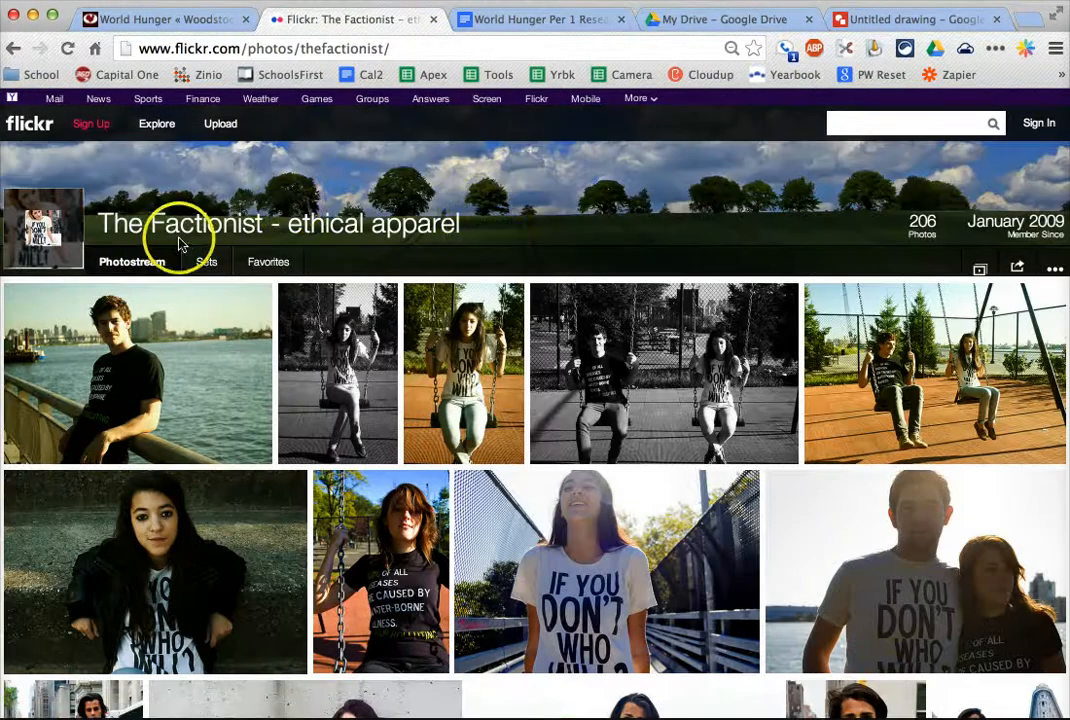
{"action": "left_click", "coordinate": [1055, 268]}
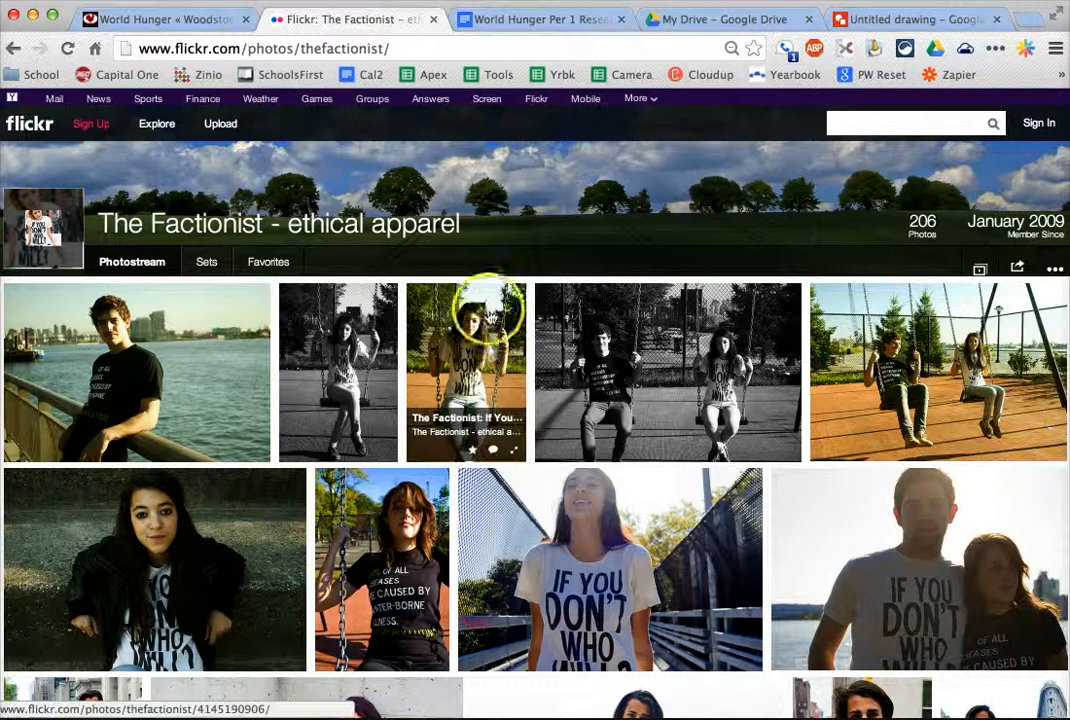
{"action": "mouse_move", "coordinate": [1053, 267]}
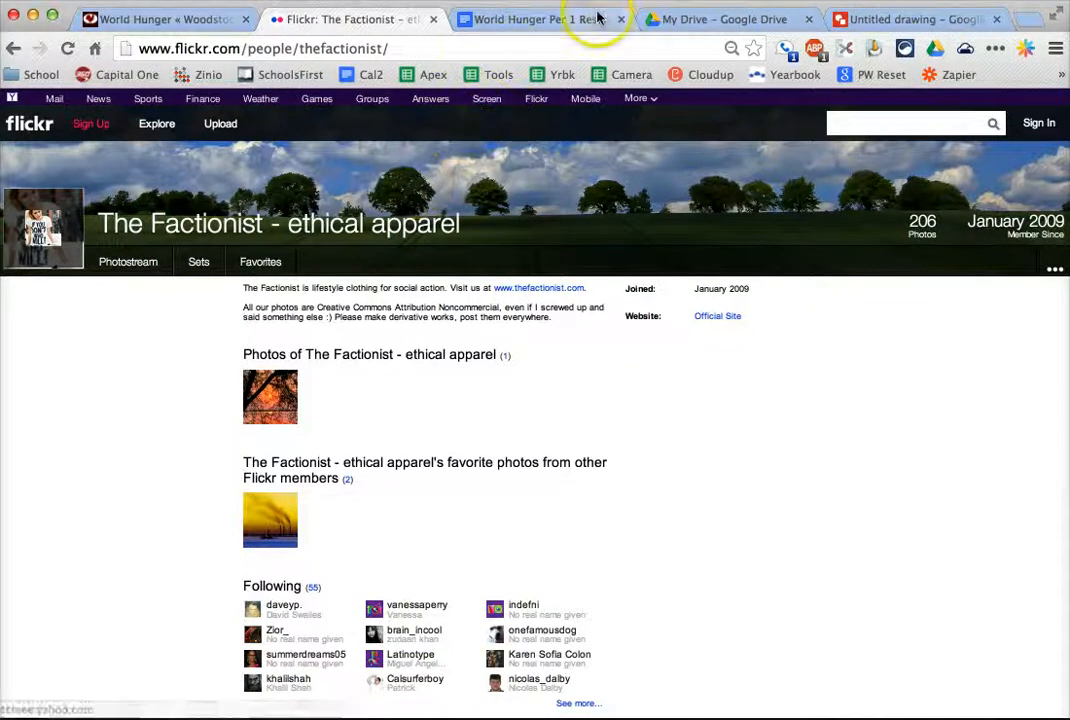
{"action": "left_click", "coordinate": [891, 18]}
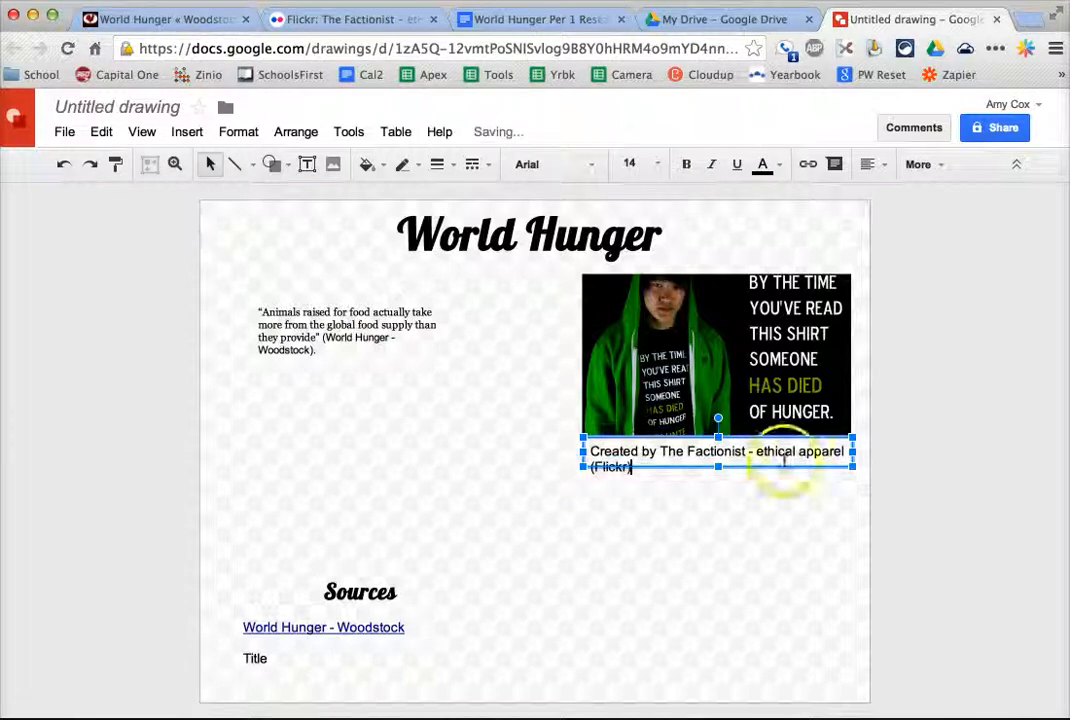
Set the photo caption's font size to 12 and fit the height of its text box to the text
{"action": "left_click_drag", "start_coordinate": [717, 466], "coordinate": [717, 481]}
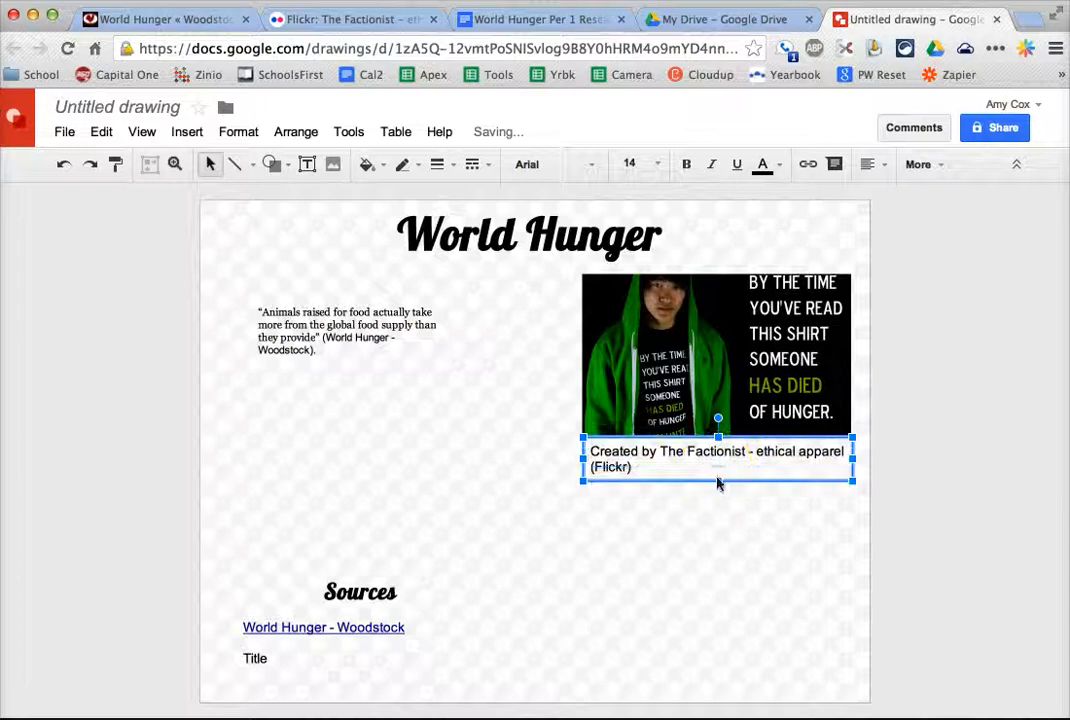
{"action": "triple_click", "coordinate": [697, 451]}
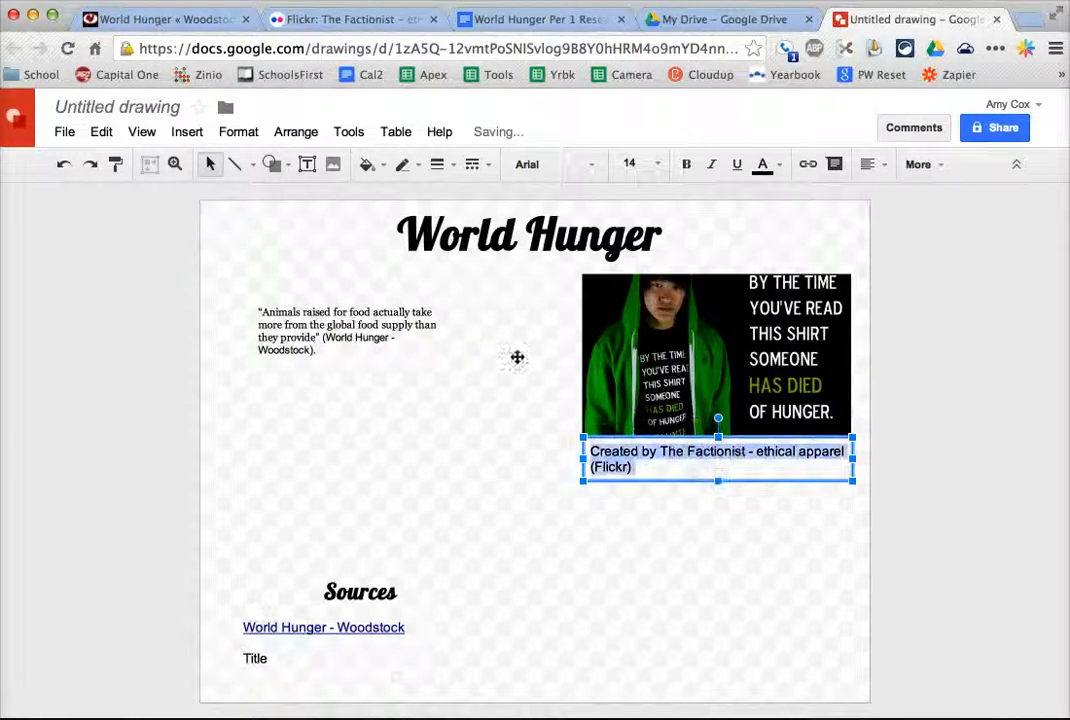
{"action": "left_click", "coordinate": [632, 166]}
{"action": "left_click", "coordinate": [635, 350]}
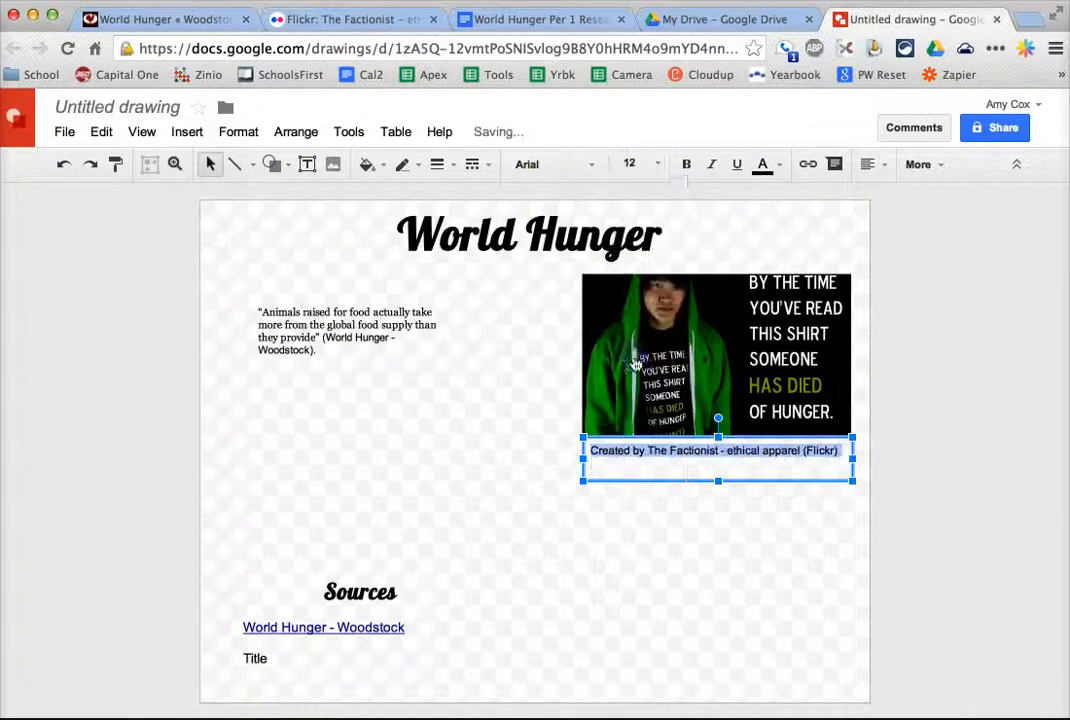
{"action": "left_click", "coordinate": [743, 466]}
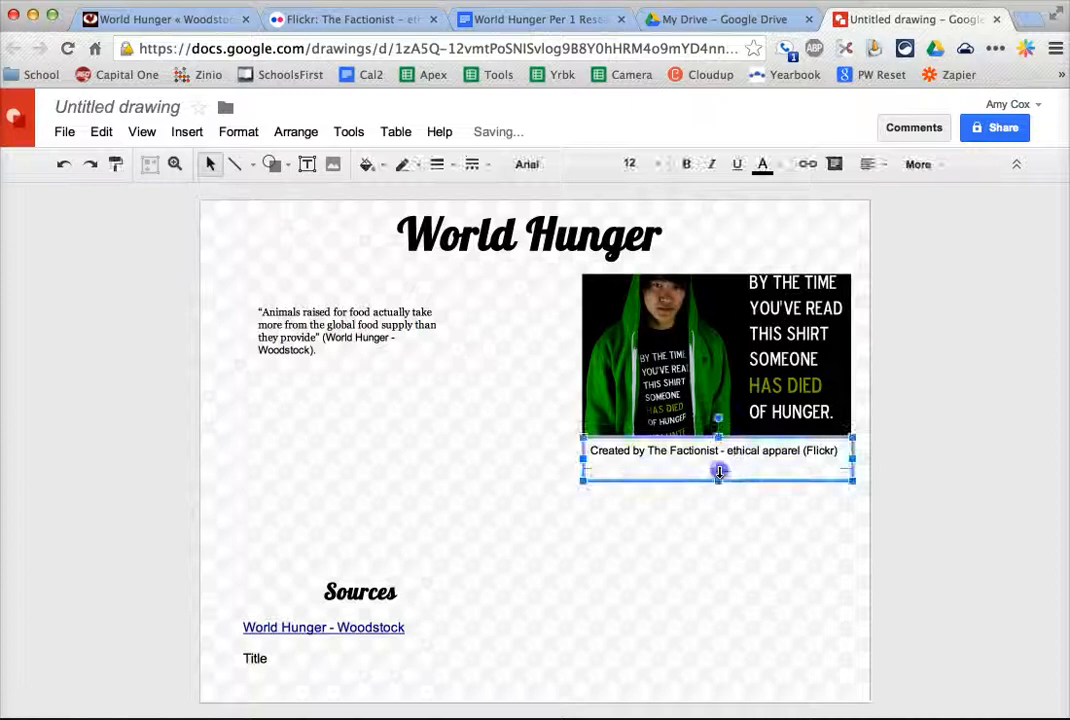
{"action": "left_click", "coordinate": [716, 385]}
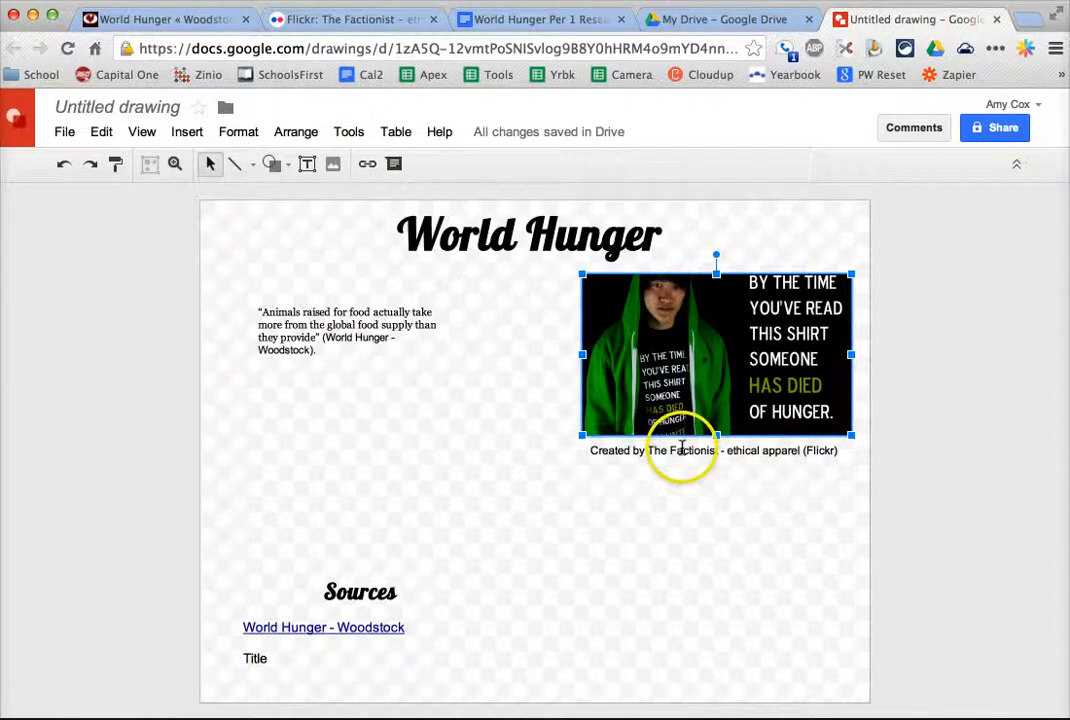
Start a link on the word "Flickr" in the caption and copy the address of the photo's Flickr All sizes page
{"action": "double_click", "coordinate": [815, 452]}
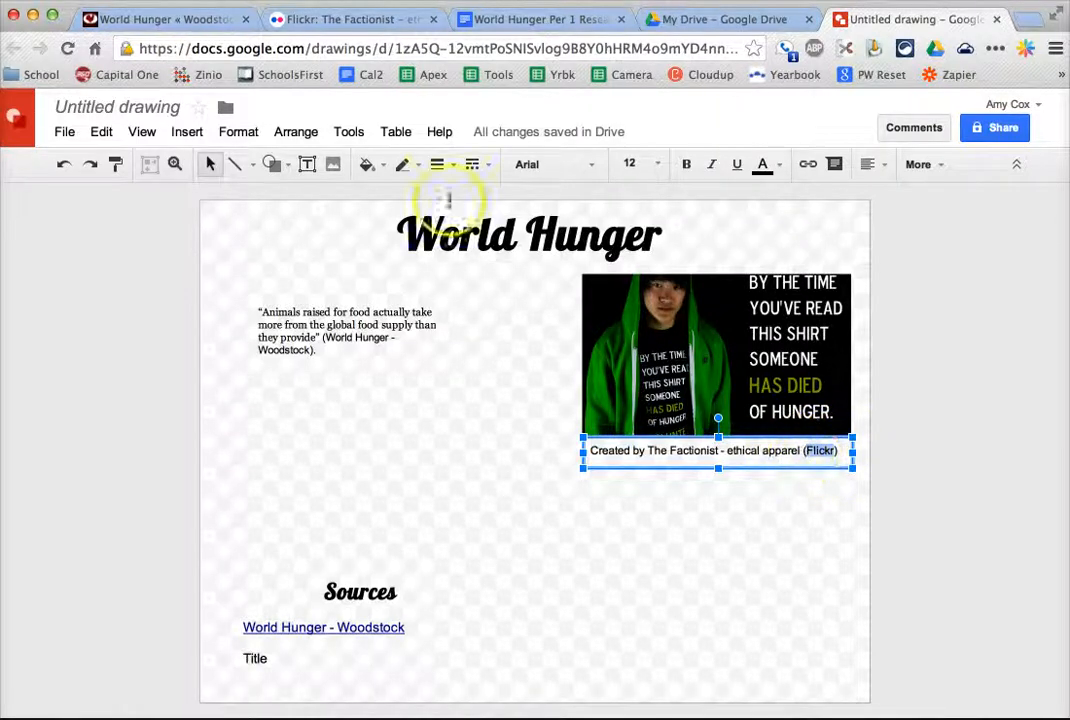
{"action": "left_click", "coordinate": [806, 167]}
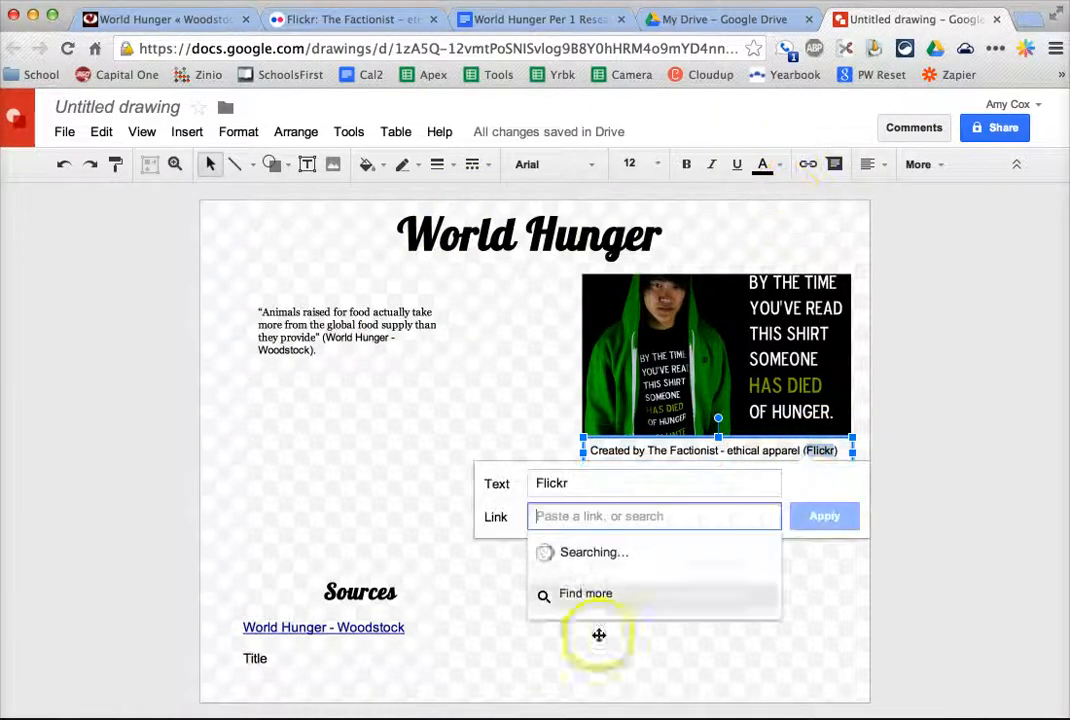
{"action": "left_click", "coordinate": [305, 20]}
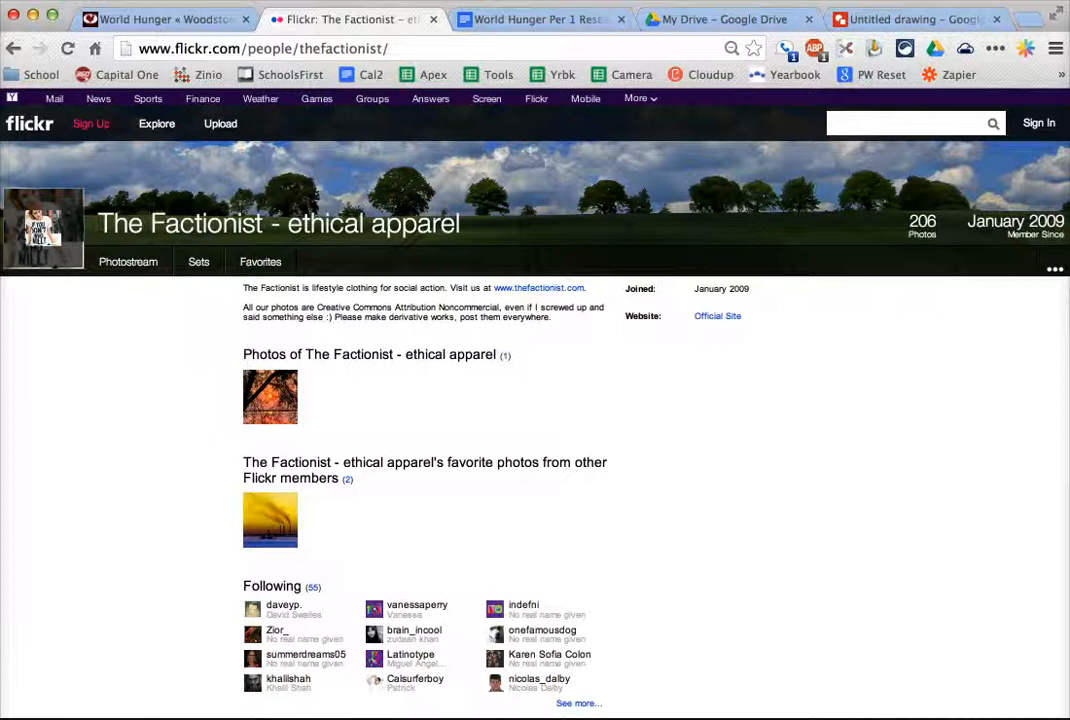
{"action": "left_click", "coordinate": [13, 50]}
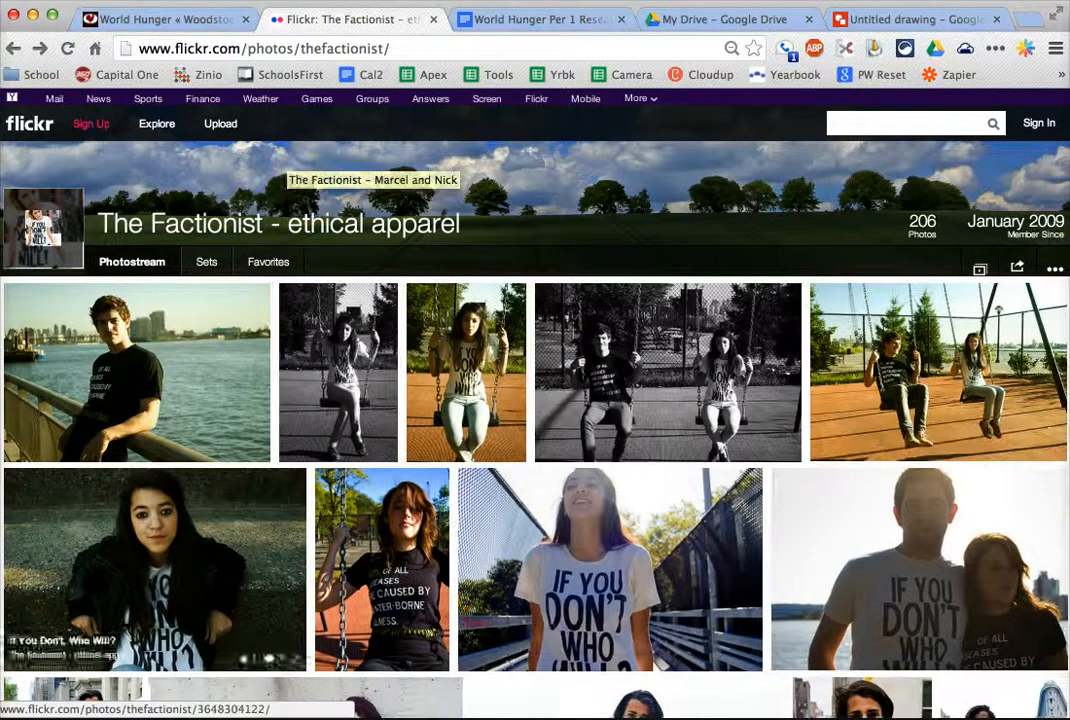
{"action": "left_click", "coordinate": [39, 48]}
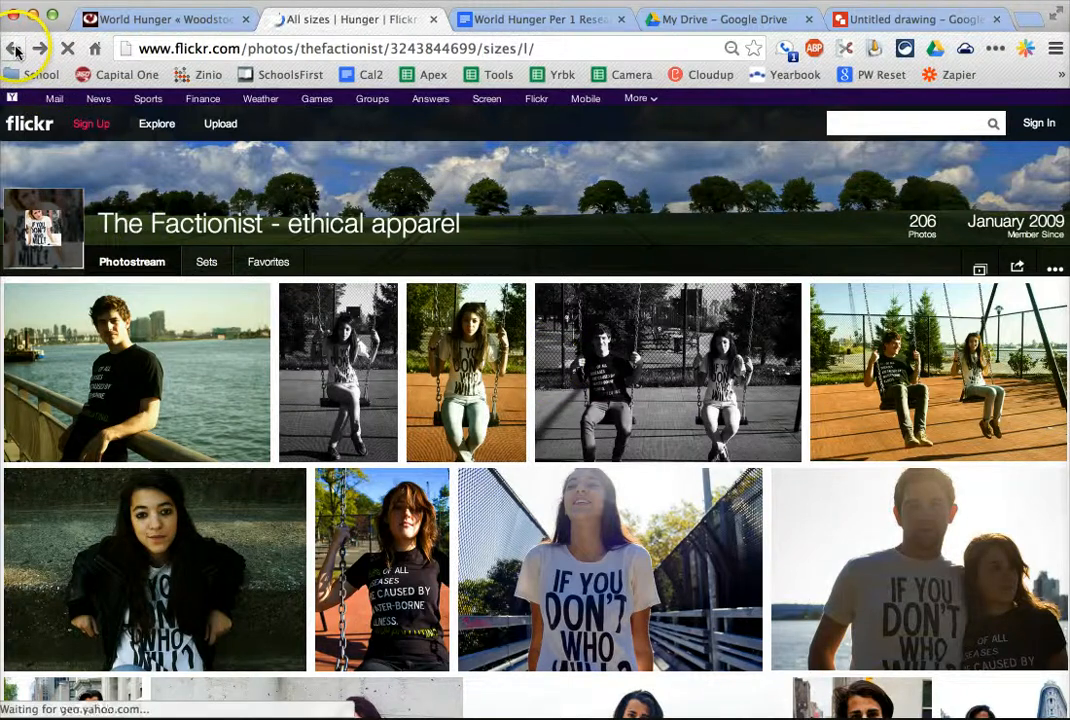
{"action": "left_click", "coordinate": [268, 53]}
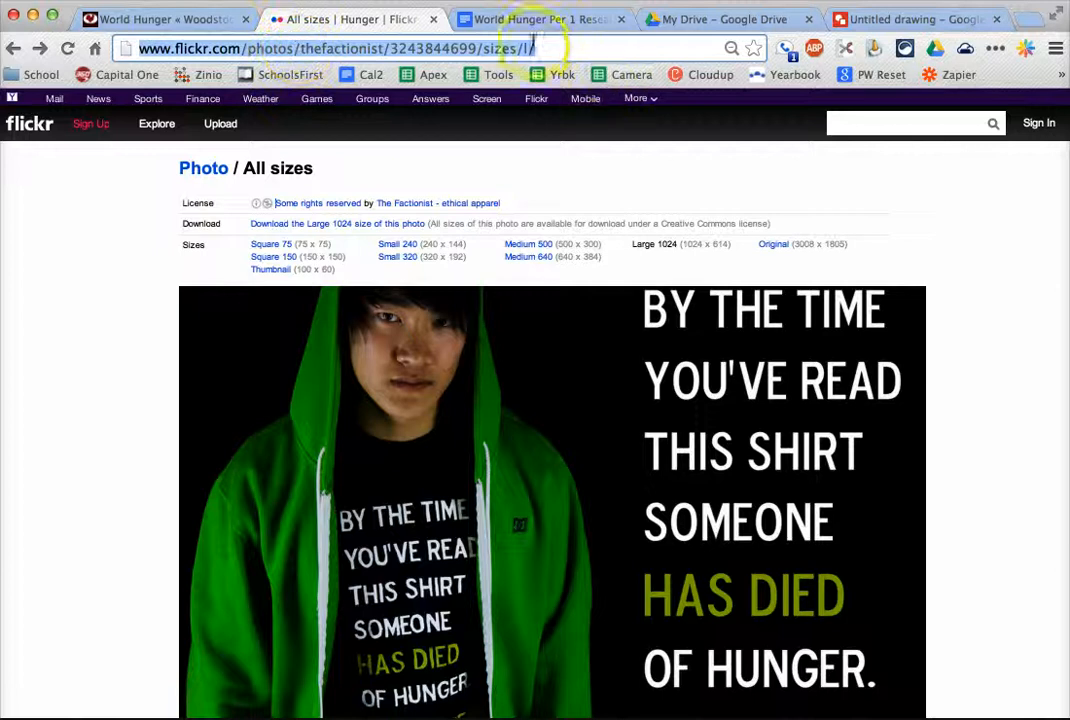
{"action": "right_click", "coordinate": [546, 47]}
{"action": "left_click", "coordinate": [567, 72]}
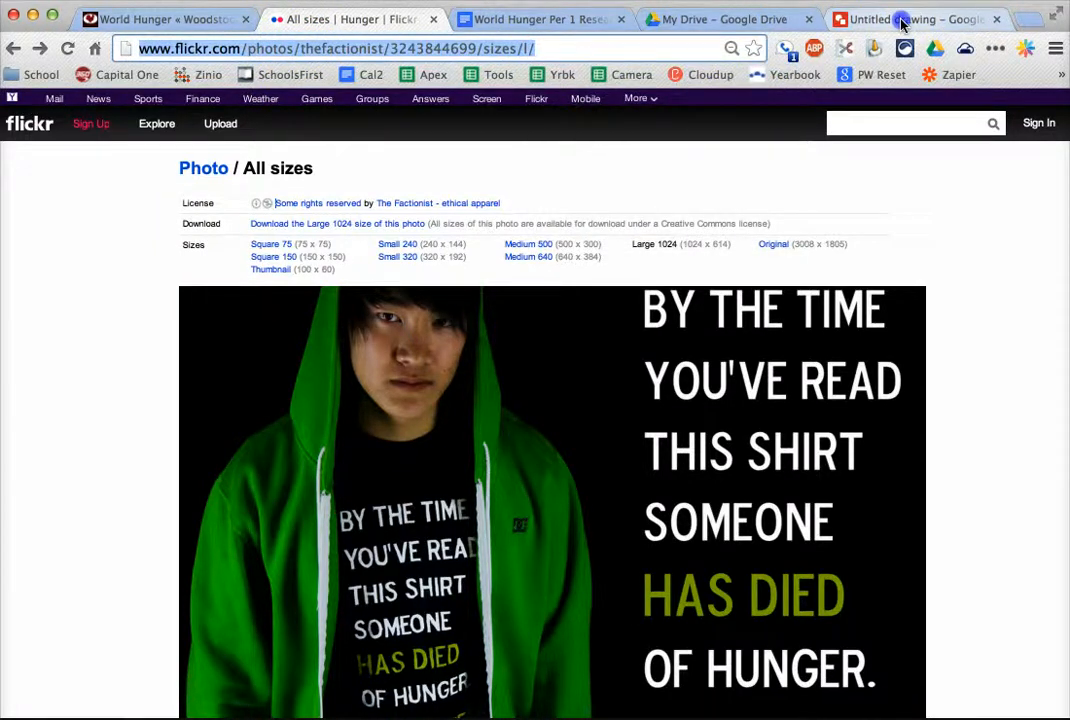
Return to the drawing and apply the copied photo page address as the link for the caption word "Flickr"
{"action": "left_click", "coordinate": [902, 22]}
{"action": "left_click", "coordinate": [532, 516]}
{"action": "key", "text": "ctrl+v"}
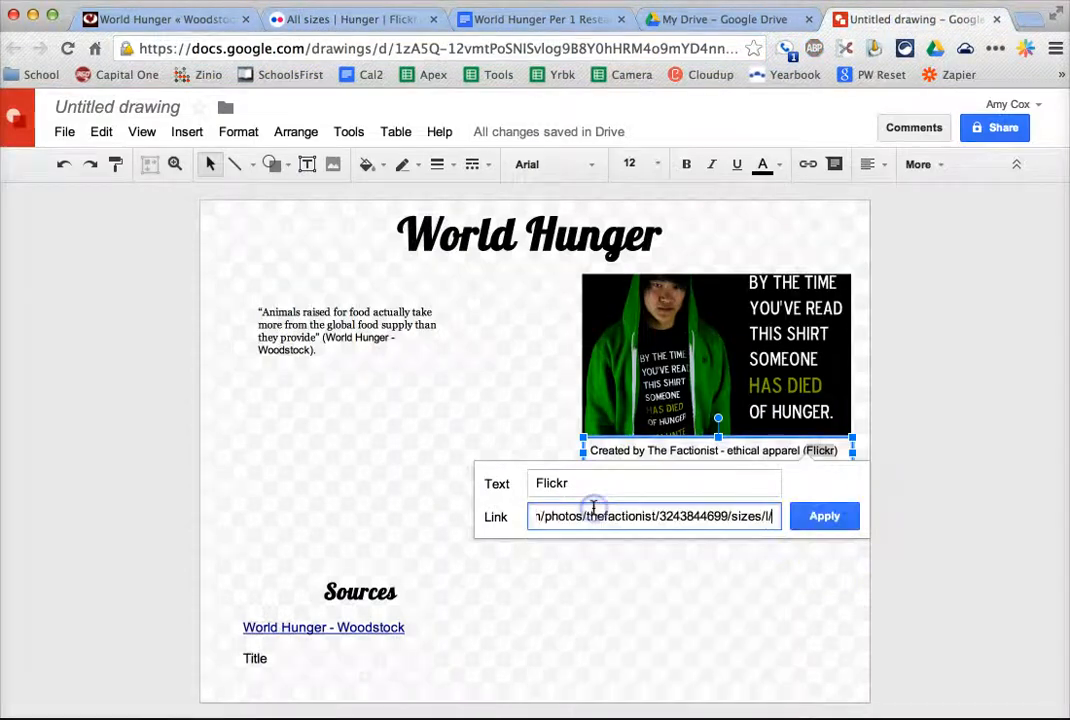
{"action": "left_click", "coordinate": [826, 515]}
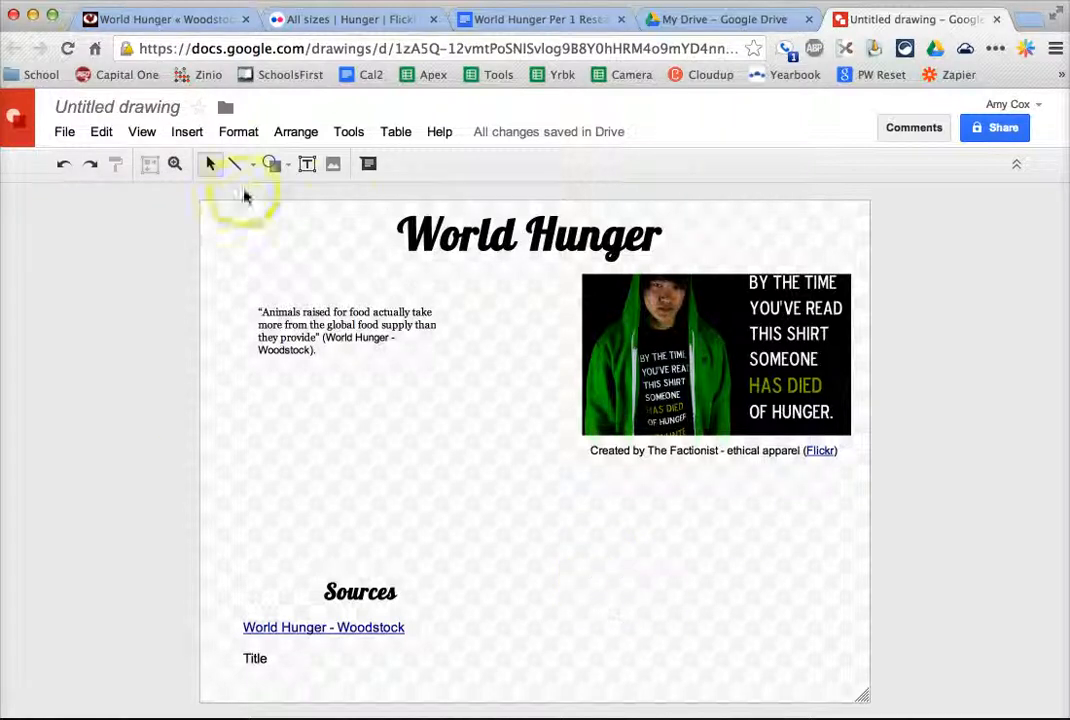
Draw a rectangle over the whole drawing canvas and align its upper-left corner with the canvas corner
{"action": "left_click", "coordinate": [272, 164]}
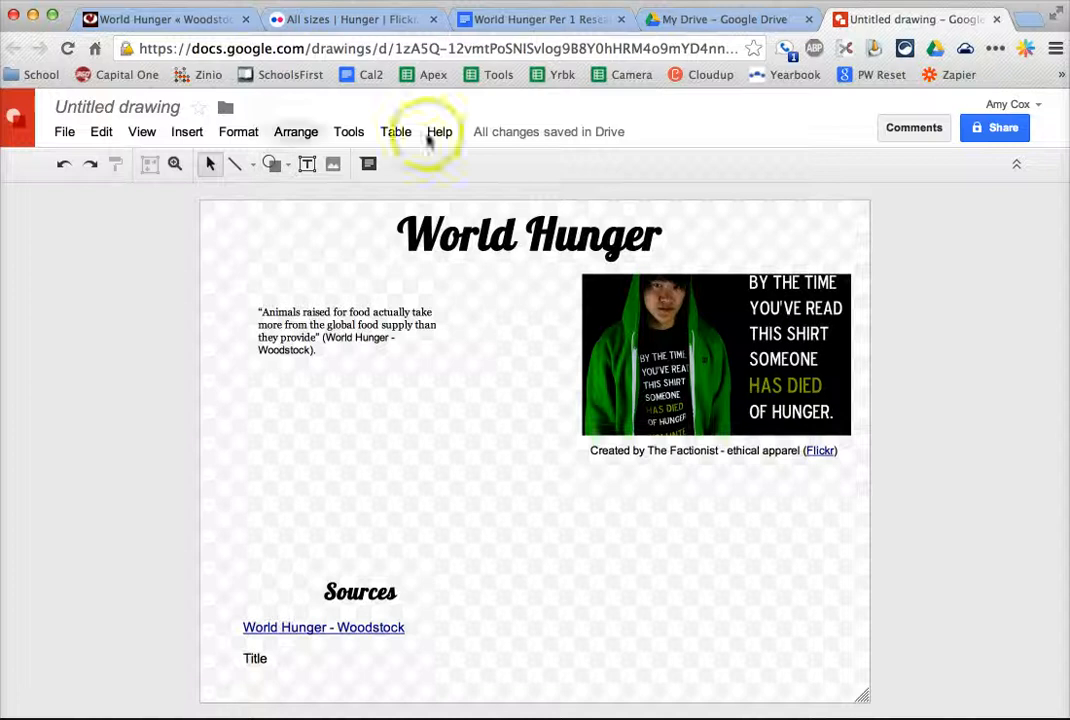
{"action": "left_click", "coordinate": [272, 164]}
{"action": "left_click", "coordinate": [304, 200]}
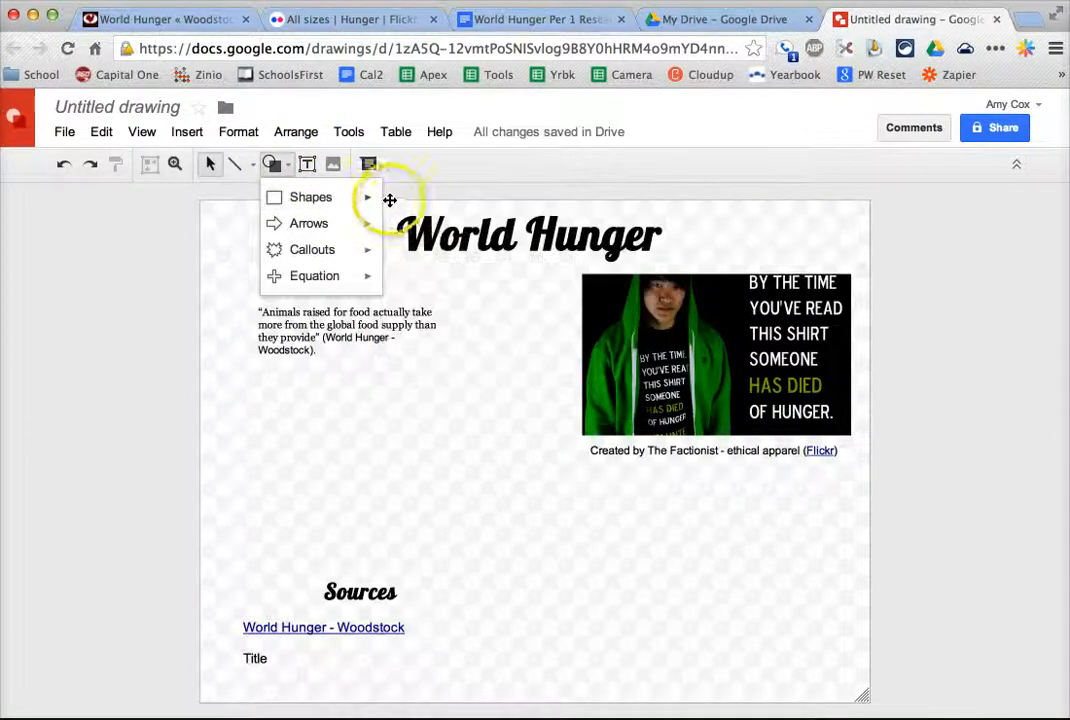
{"action": "left_click", "coordinate": [342, 200]}
{"action": "left_click", "coordinate": [408, 210]}
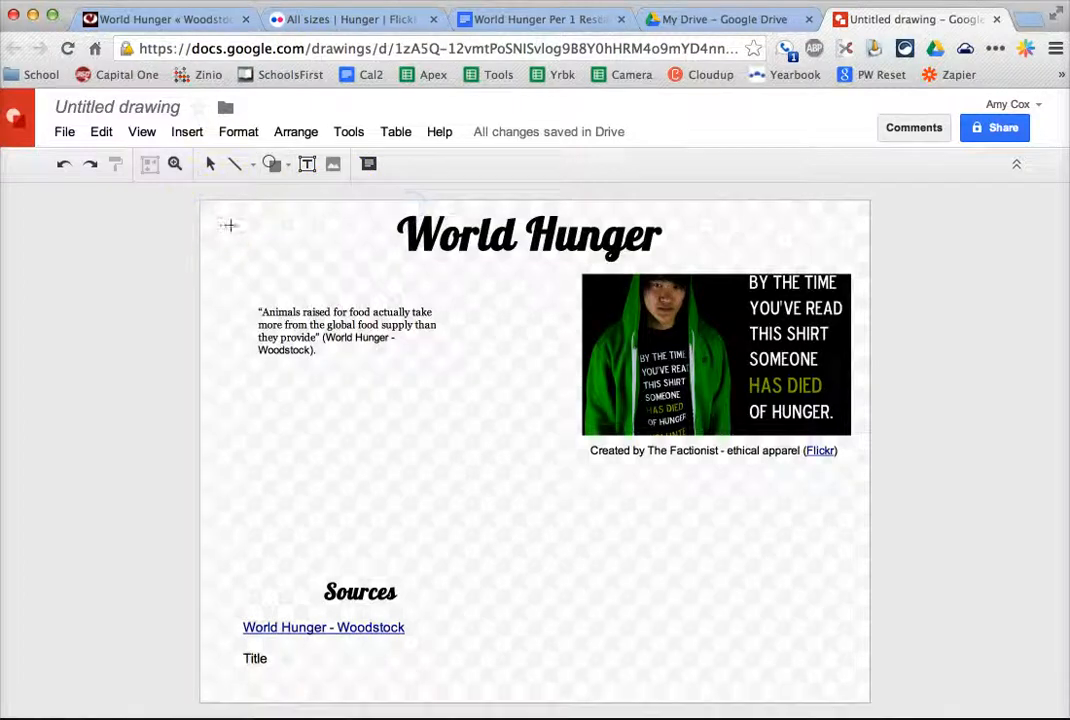
{"action": "left_click_drag", "start_coordinate": [187, 195], "coordinate": [870, 702]}
{"action": "left_click", "coordinate": [204, 209]}
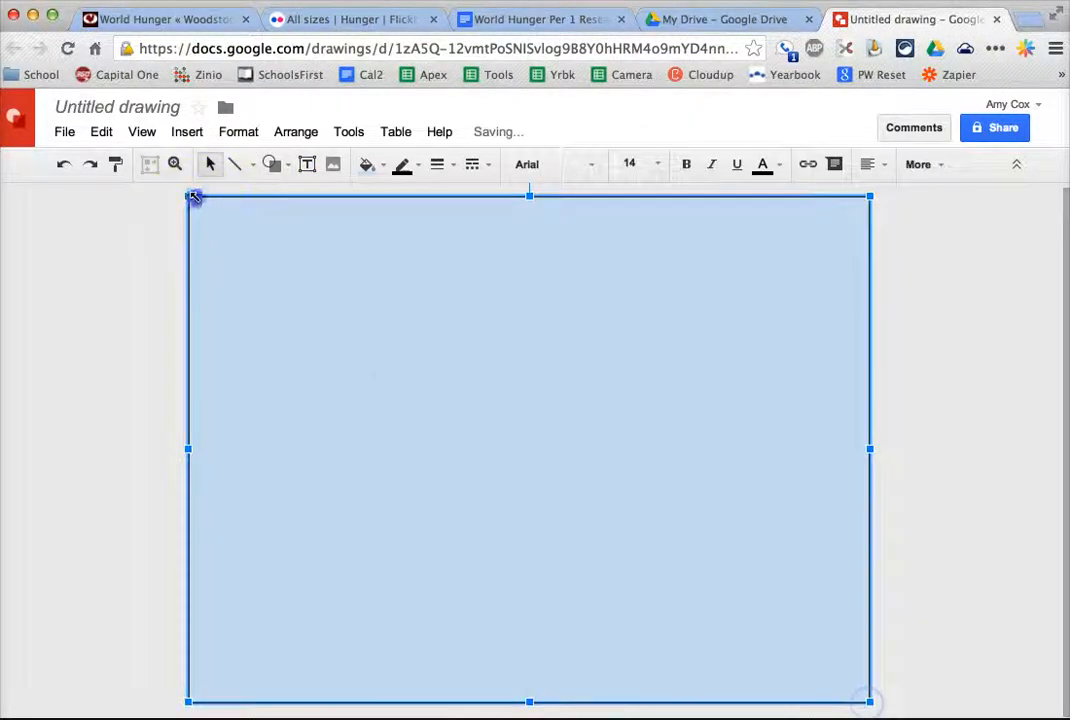
{"action": "mouse_move", "coordinate": [194, 197]}
{"action": "left_mouse_down"}
{"action": "mouse_move", "coordinate": [220, 205]}
{"action": "mouse_move", "coordinate": [201, 202]}
{"action": "left_mouse_up"}
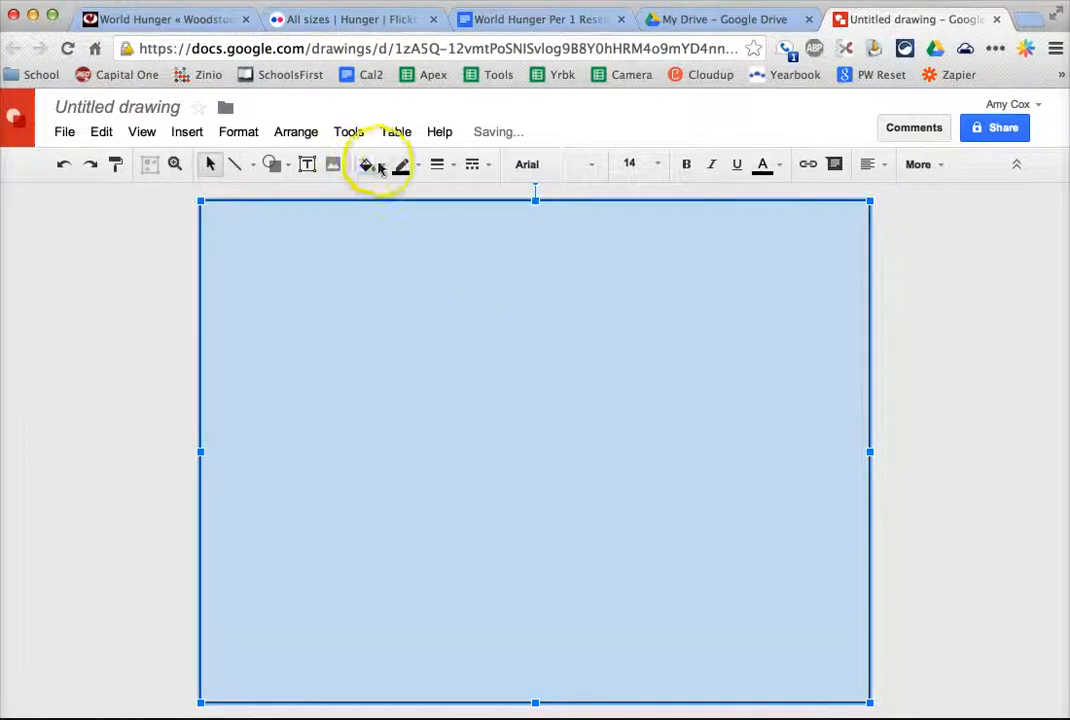
Send the canvas-sized rectangle to the back of the stacking order as a background and deselect it
{"action": "right_click", "coordinate": [453, 371]}
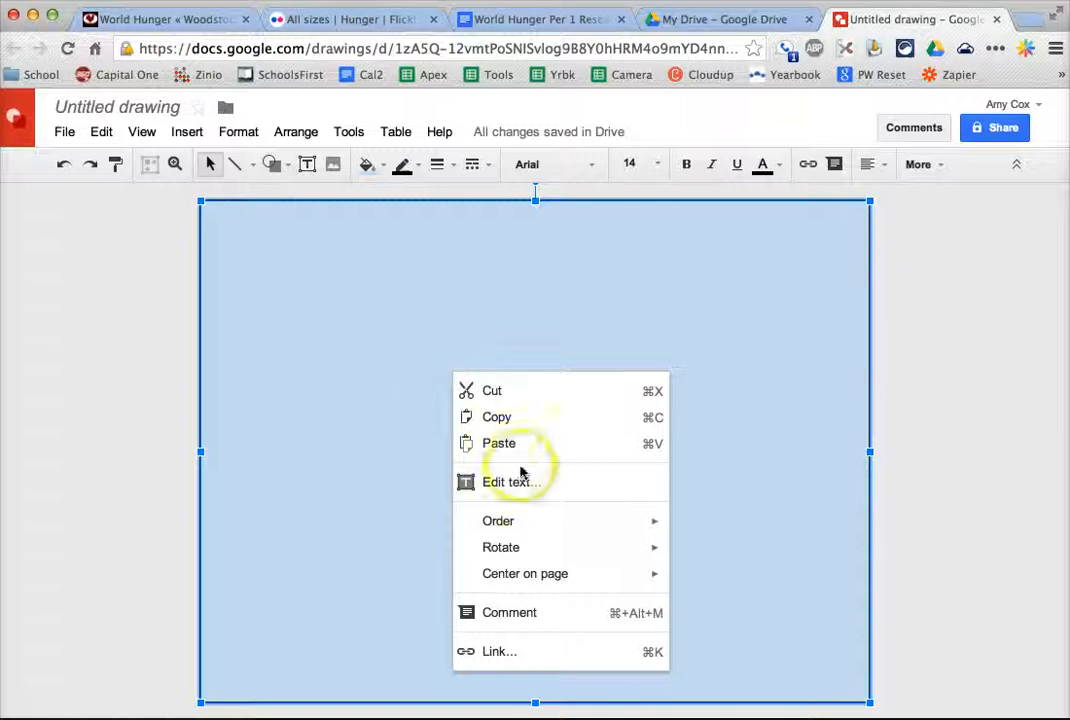
{"action": "mouse_move", "coordinate": [530, 531]}
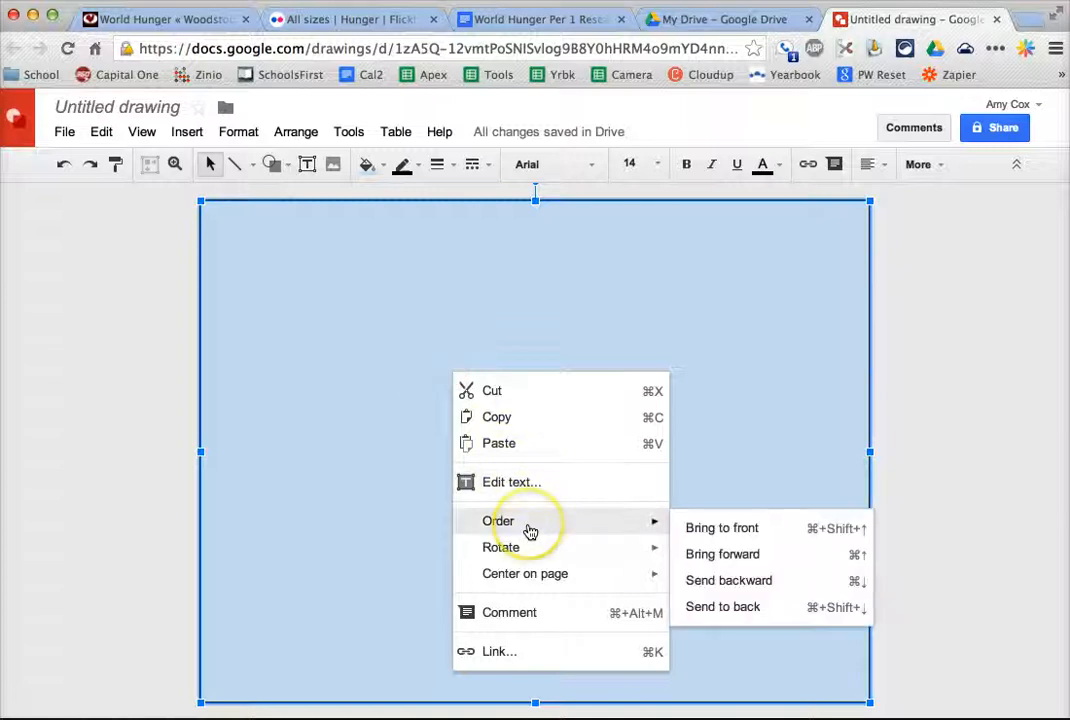
{"action": "left_click", "coordinate": [741, 612]}
{"action": "left_click", "coordinate": [905, 512]}
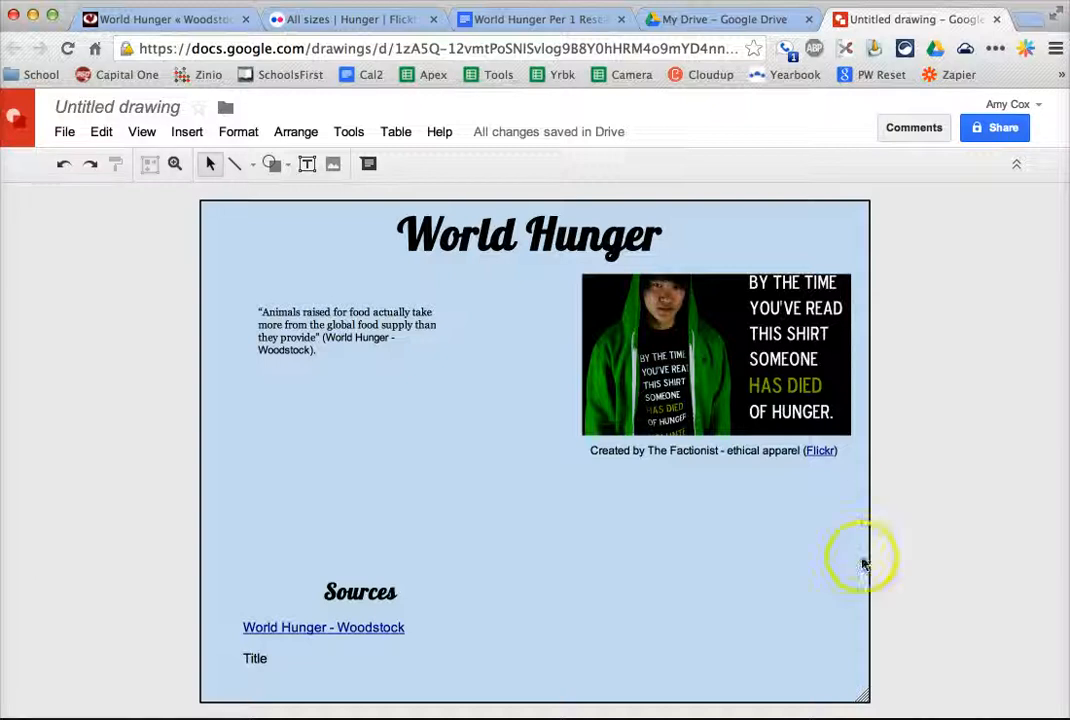
{"action": "left_click", "coordinate": [856, 668]}
{"action": "left_click", "coordinate": [907, 641]}
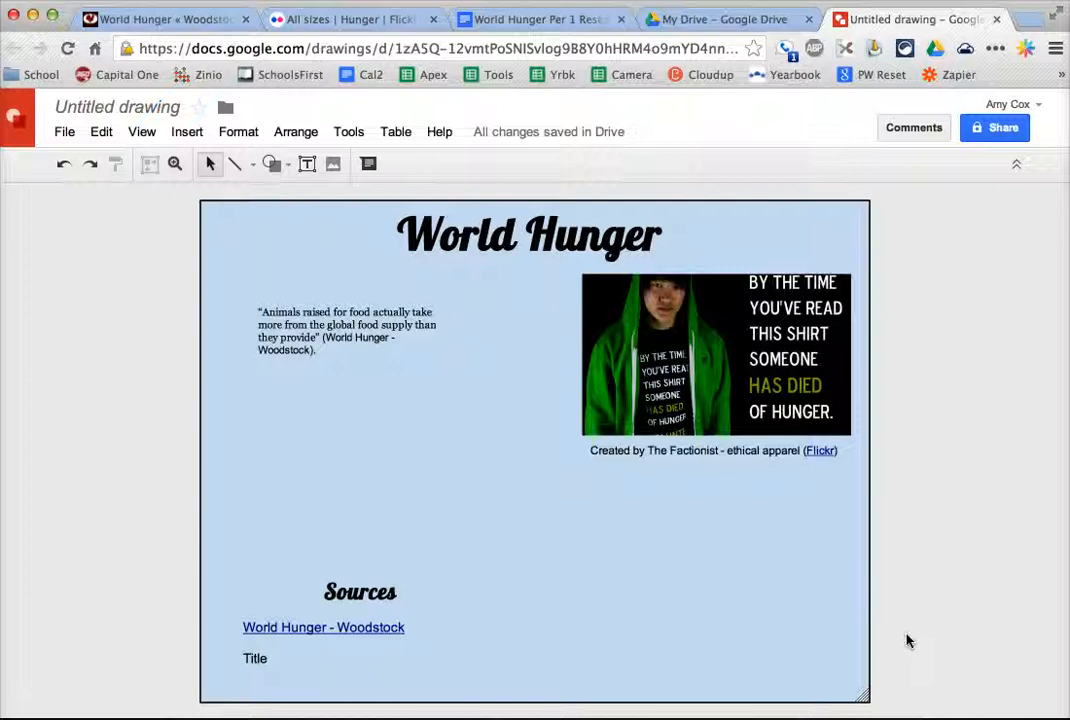